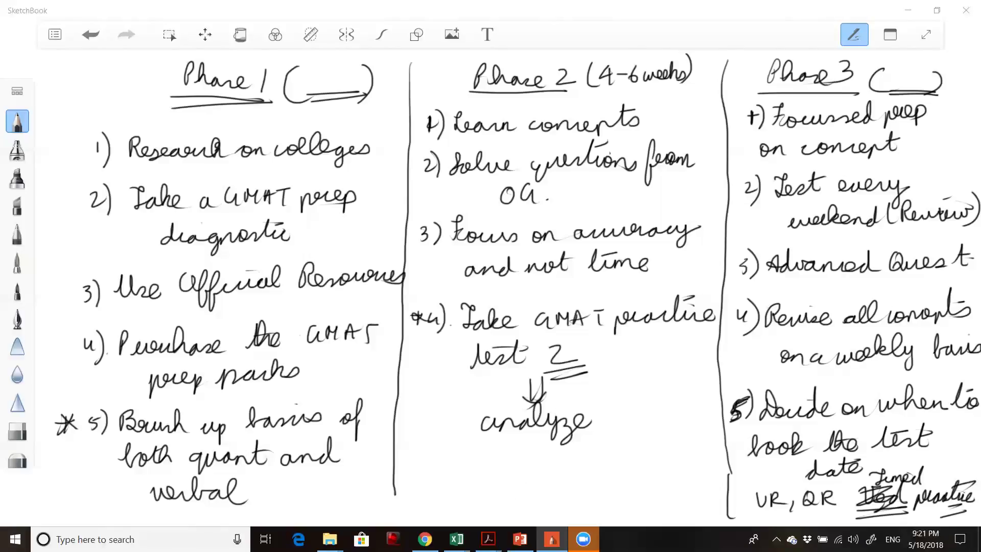
# Finish the handwritten three-phase plan, ending Phase 3 with booking the test date and timed VR, QR practice.
pyautogui.moveTo(456, 539)
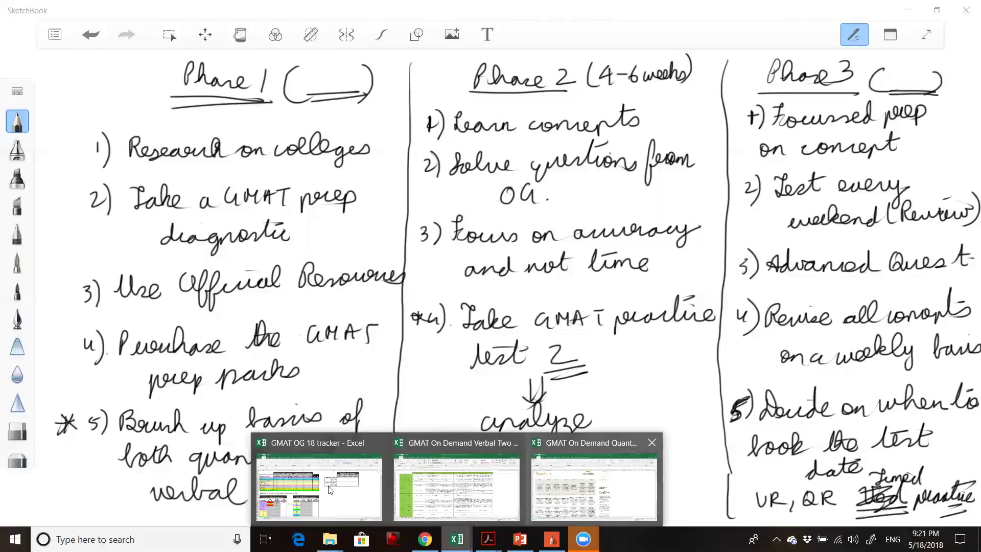
# Enter answer d for Problem Solving question 4 in cell C29.
pyautogui.moveTo(286, 480)
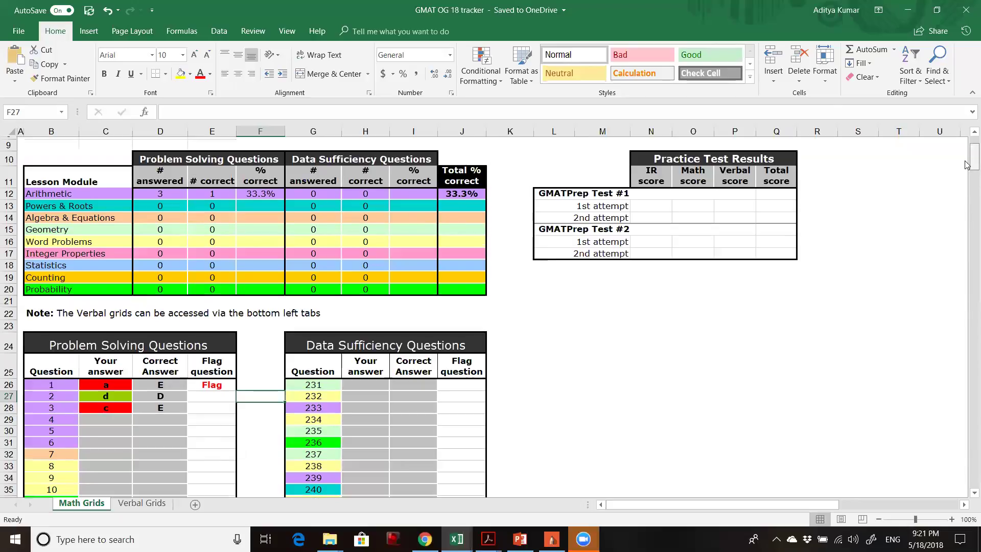
pyautogui.scroll(-2, 967, 168)
pyautogui.scroll(4, 967, 161)
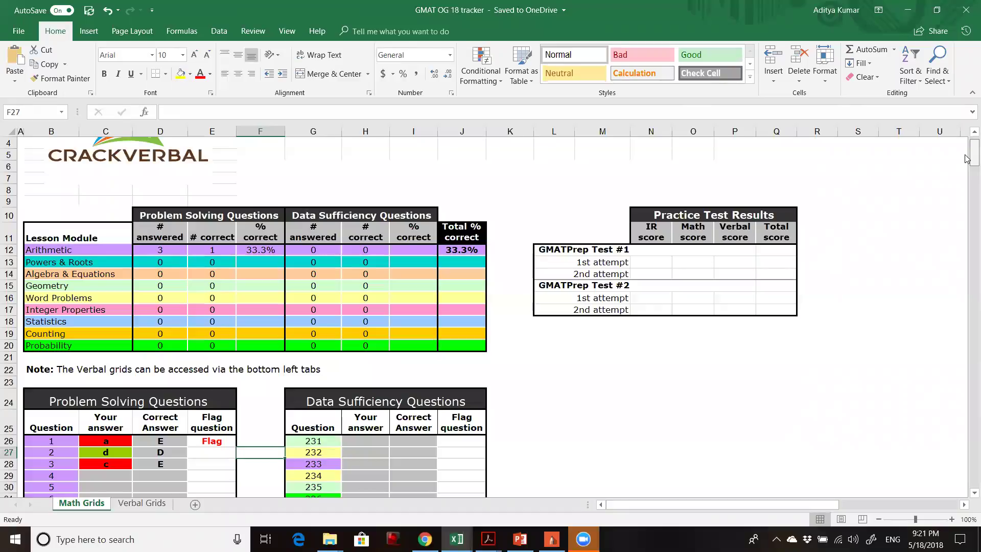
pyautogui.scroll(-1, 967, 160)
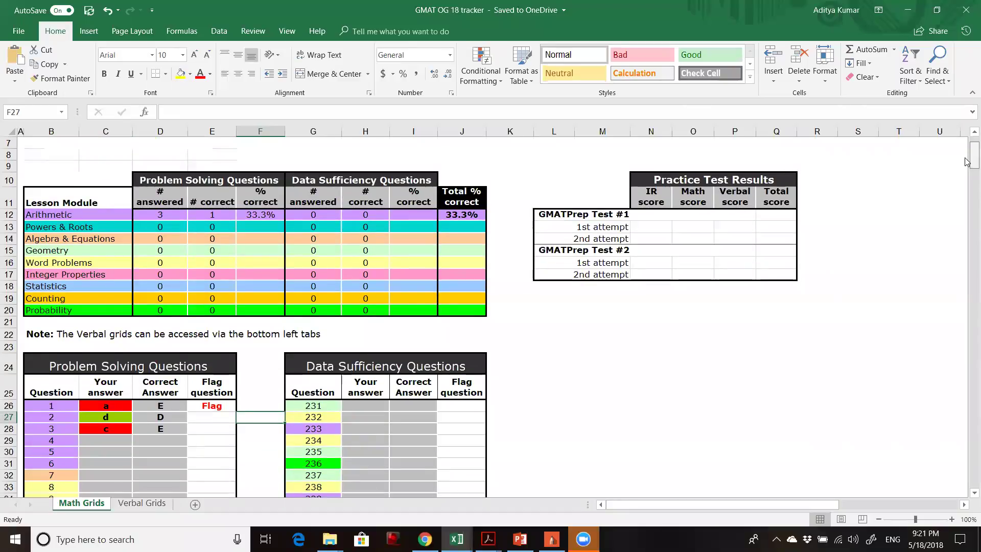
pyautogui.scroll(-1, 966, 162)
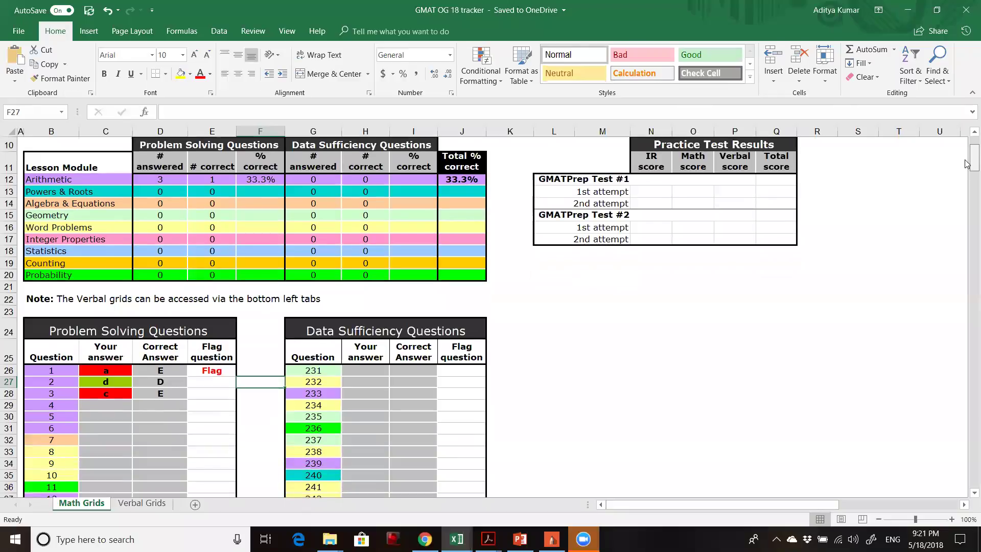
pyautogui.scroll(-3, 967, 163)
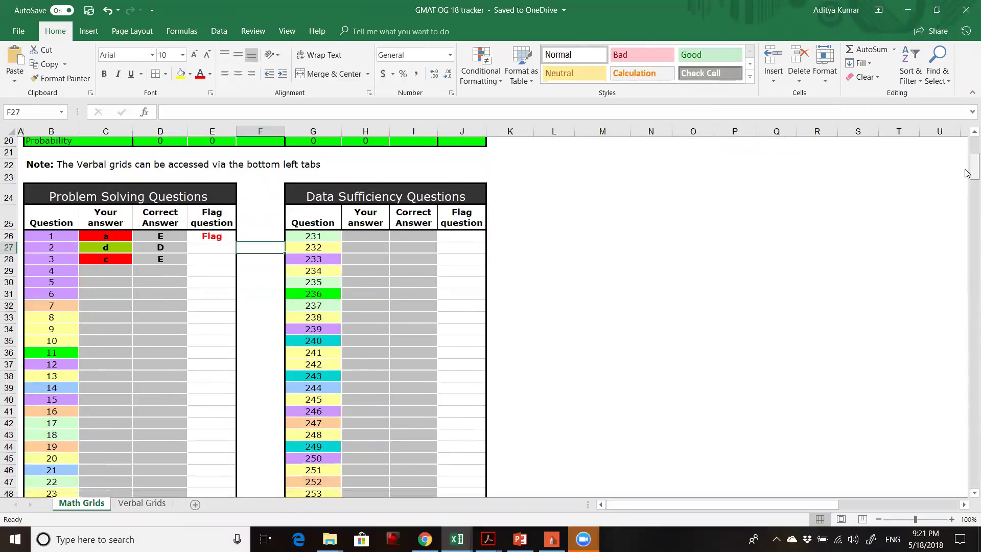
pyautogui.scroll(-1, 967, 174)
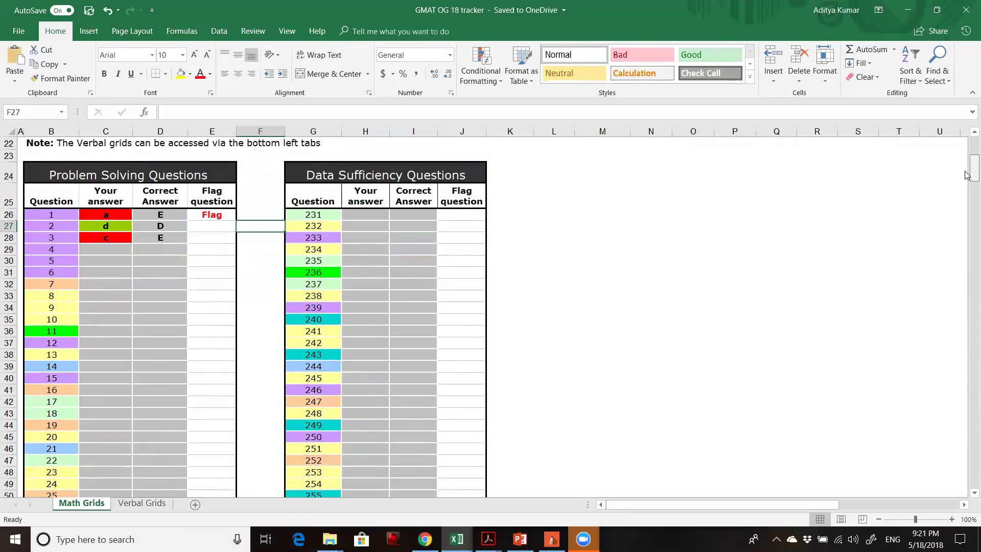
pyautogui.scroll(-1, 967, 176)
pyautogui.scroll(2, 967, 176)
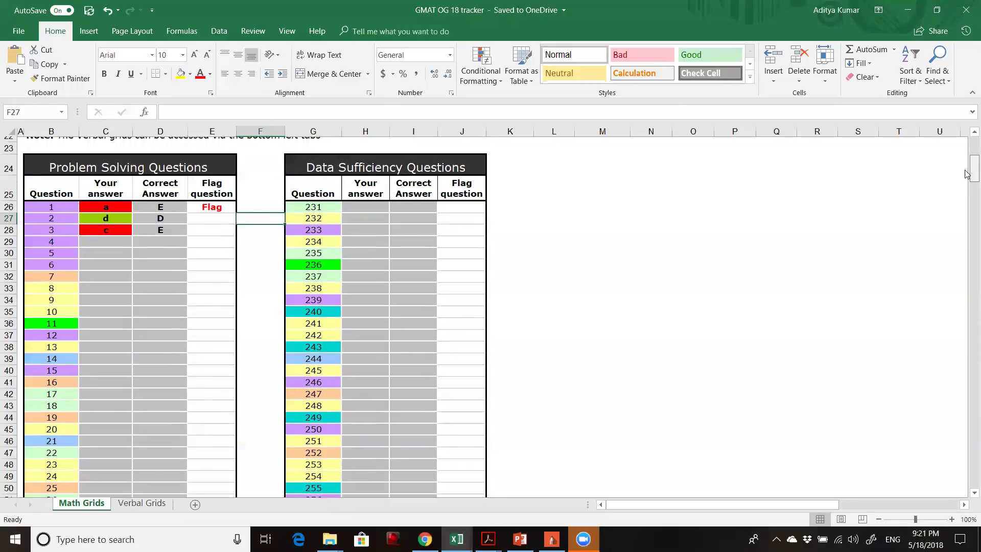
pyautogui.scroll(1, 966, 174)
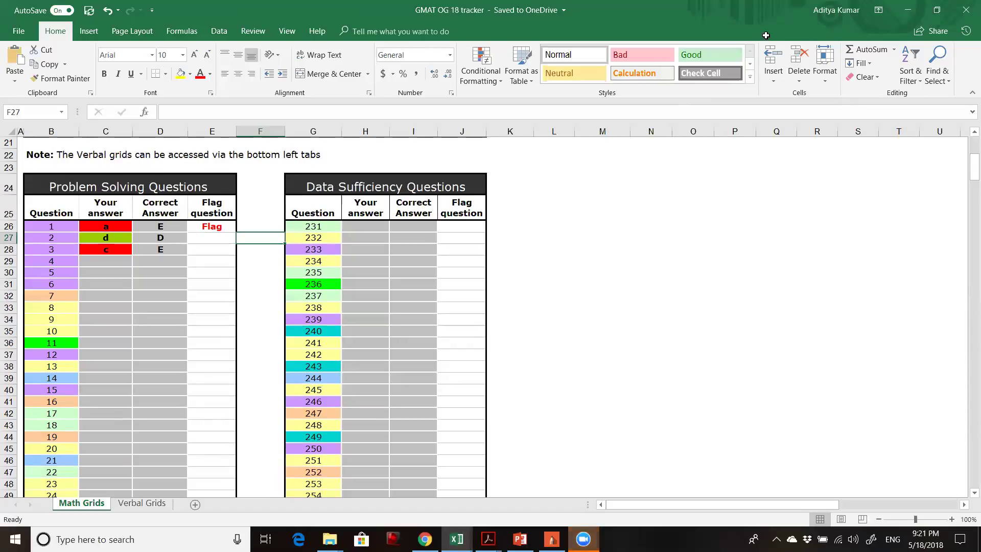
pyautogui.click(111, 261)
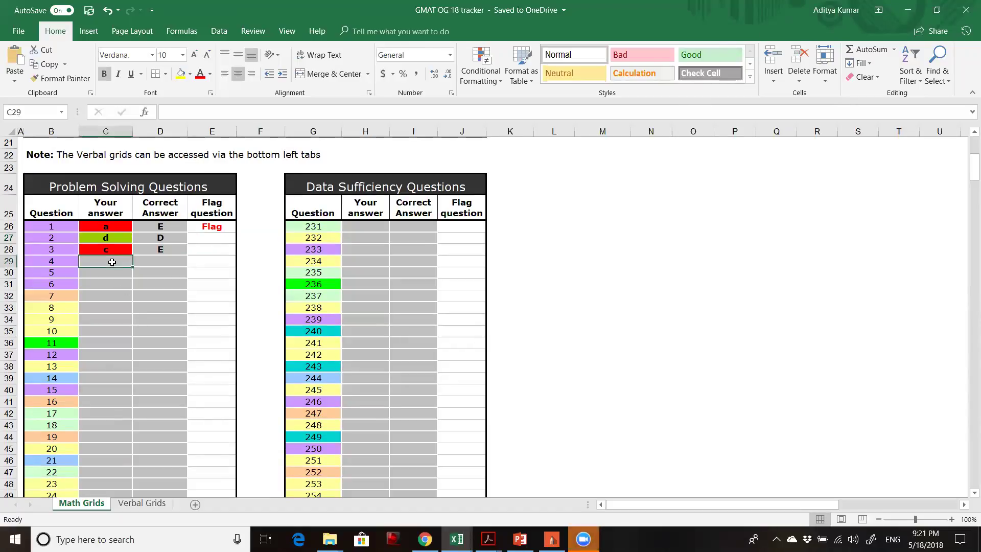
pyautogui.write('d')
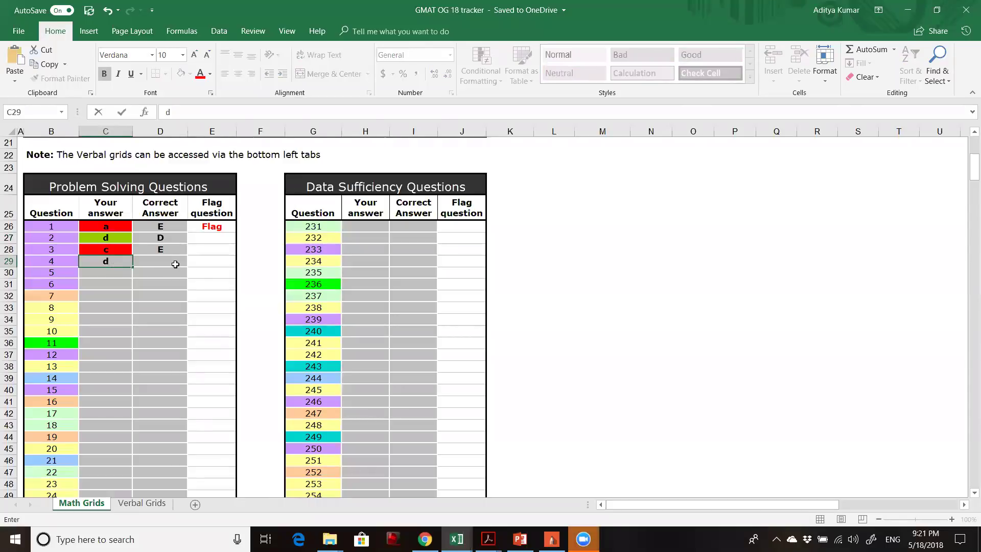
pyautogui.click(175, 265)
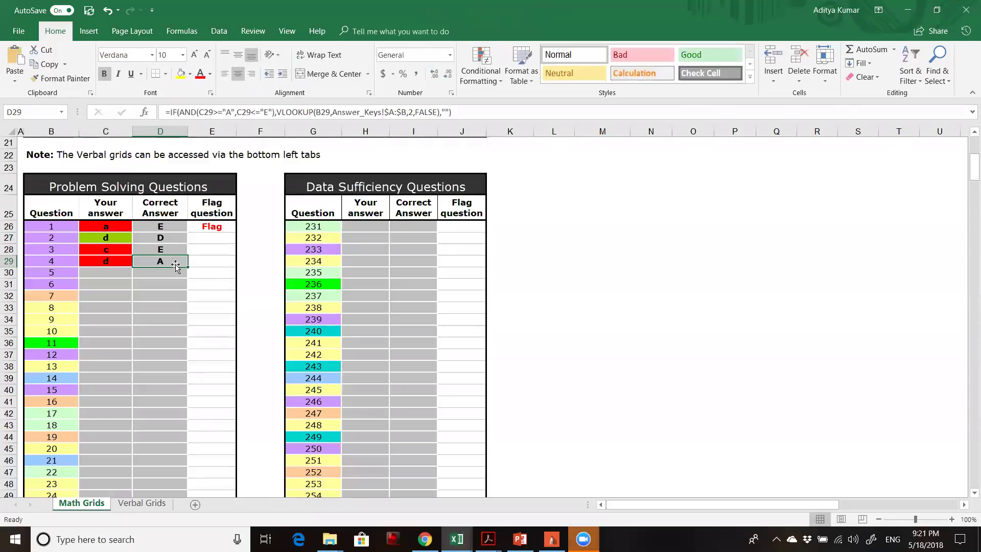
# Flag question 4 in E29, then open the Dropbox folder in File Explorer.
pyautogui.click(218, 261)
pyautogui.click(242, 261)
pyautogui.click(222, 279)
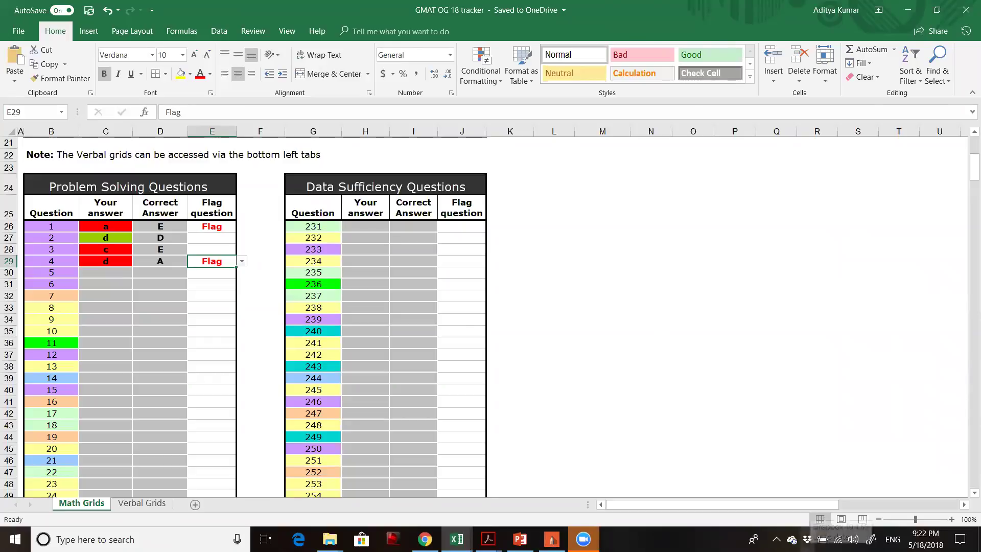
pyautogui.doubleClick(807, 539)
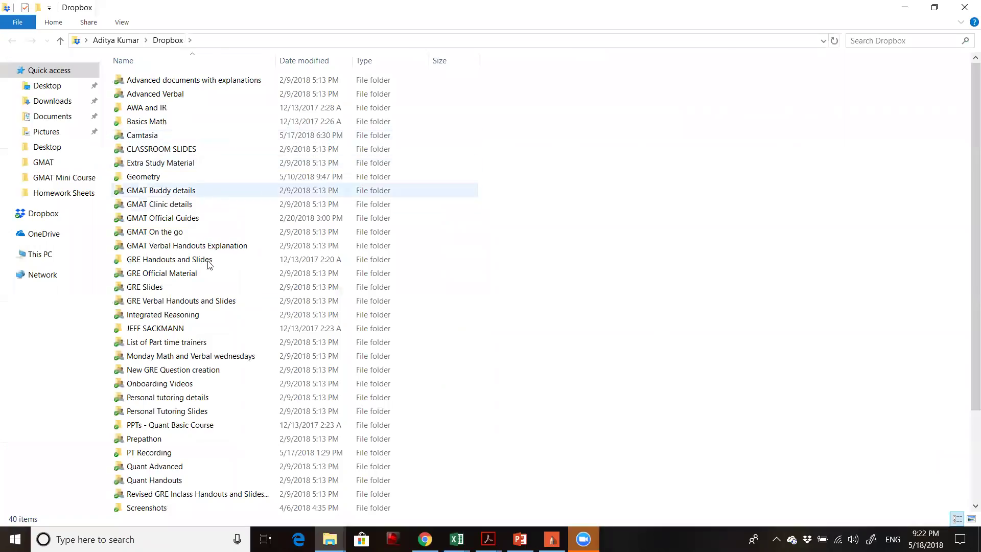
# Copy a Dropbox share link to the Webinar folder.
pyautogui.scroll(-3, 216, 372)
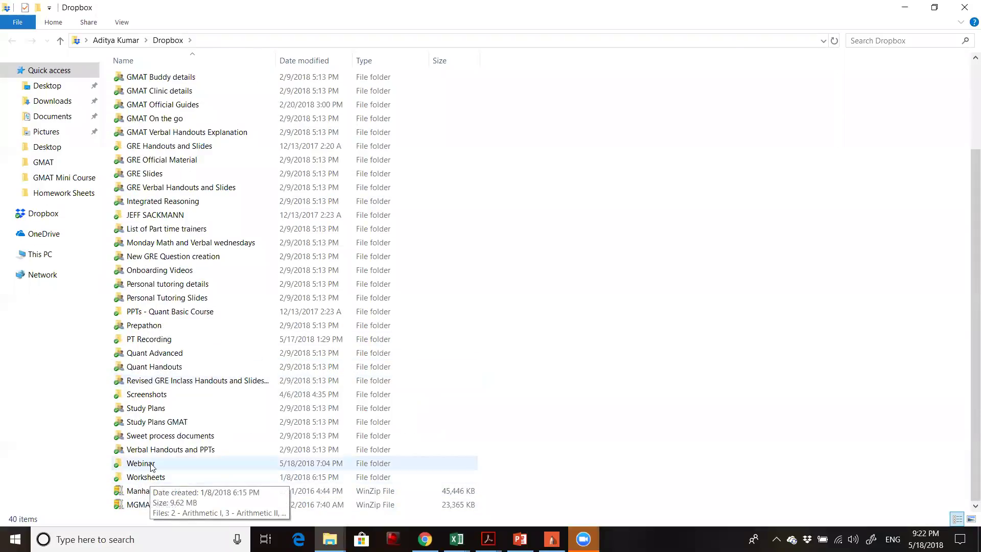
pyautogui.rightClick(194, 462)
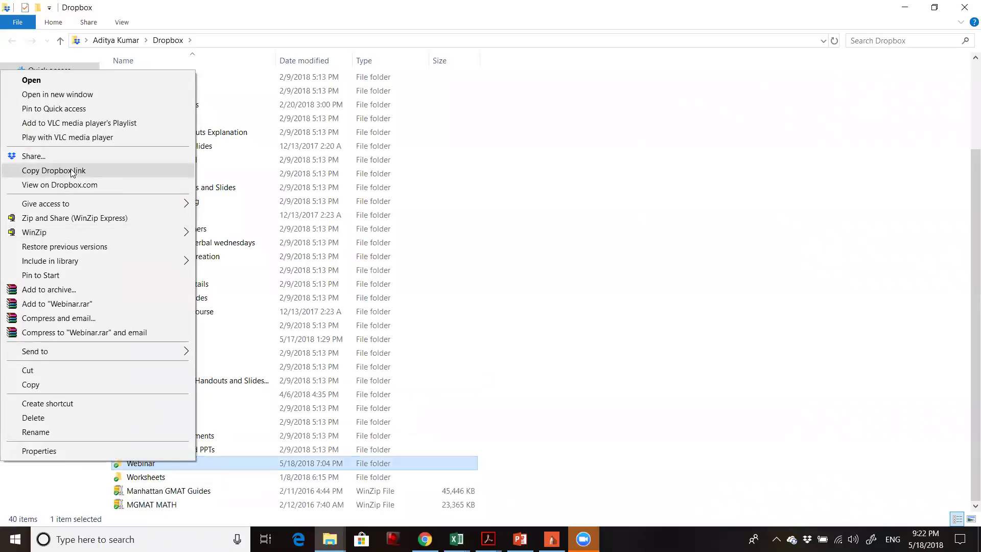
pyautogui.click(77, 170)
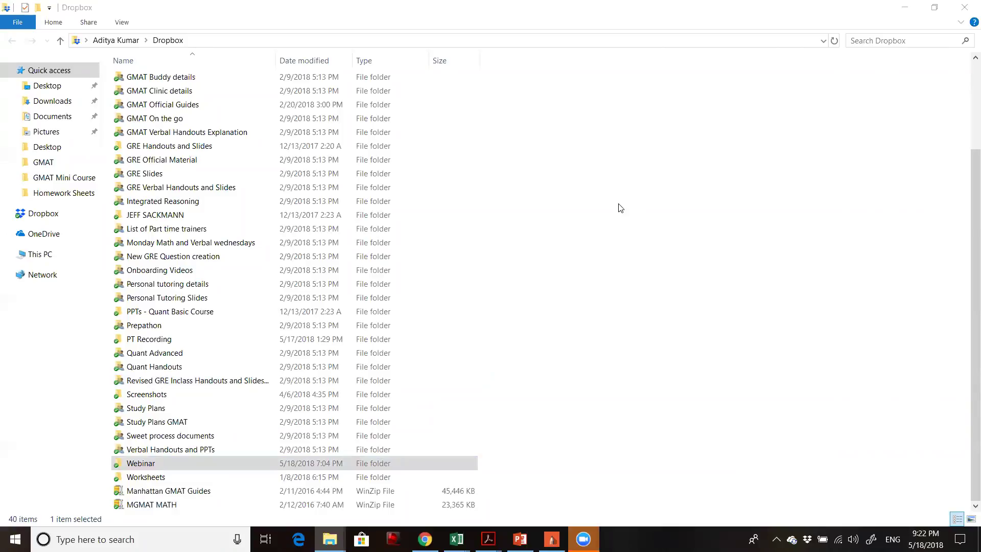
# Bring the GMAT OG 18 tracker workbook forward and scroll to the top of Math Grids.
pyautogui.moveTo(456, 539)
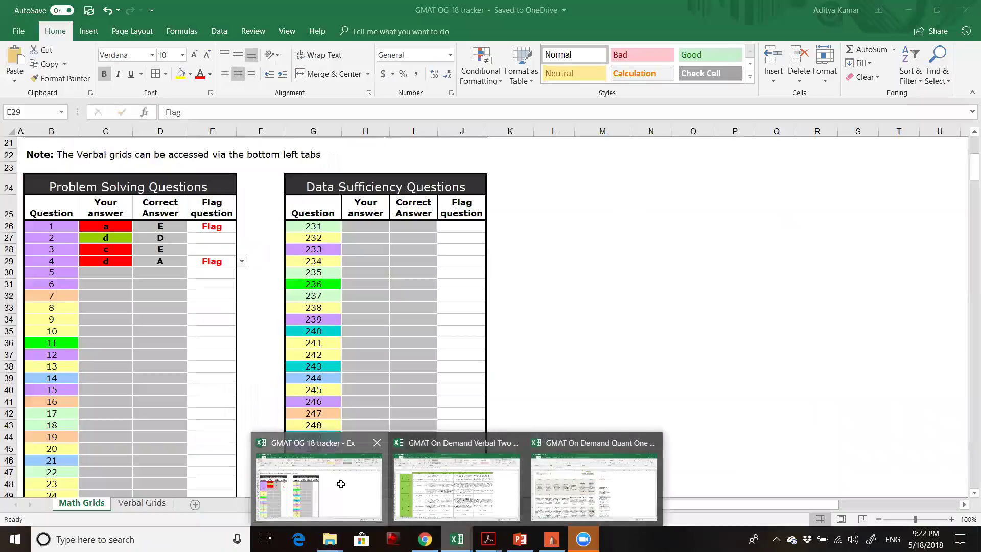
pyautogui.click(340, 483)
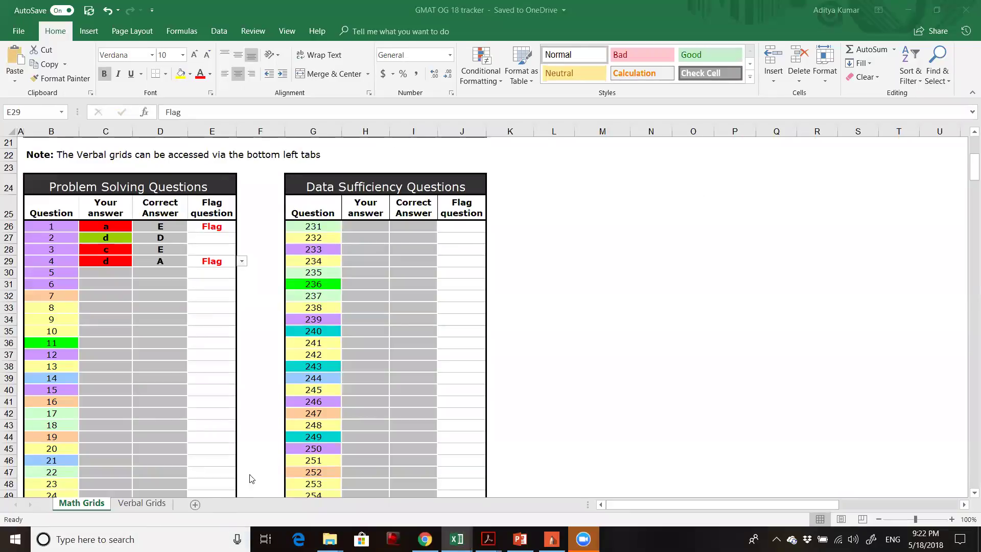
pyautogui.click(967, 165)
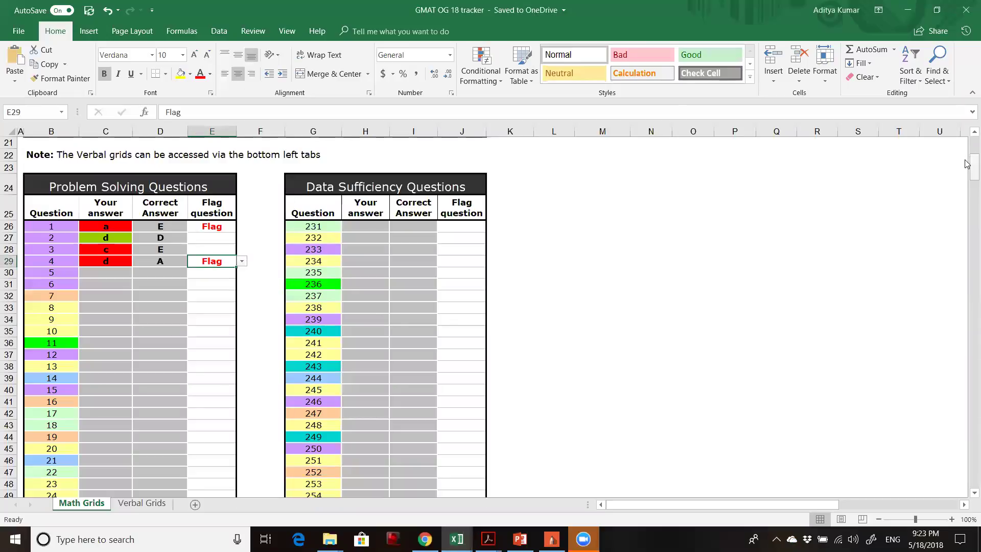
pyautogui.scroll(2, 966, 144)
pyautogui.scroll(5, 965, 141)
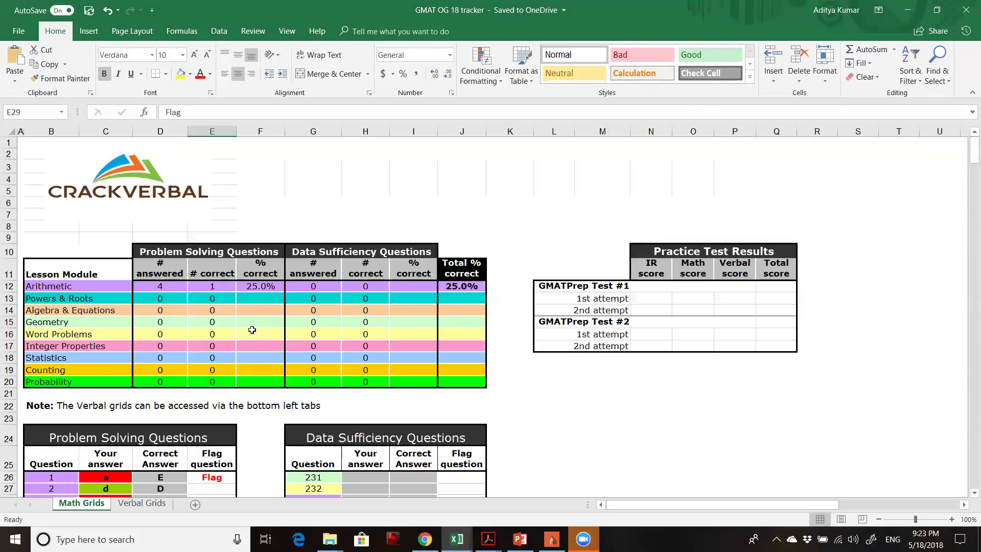
# Check the percent-correct formulas in F20 and F14, then move to the Verbal Grids sheet.
pyautogui.click(252, 380)
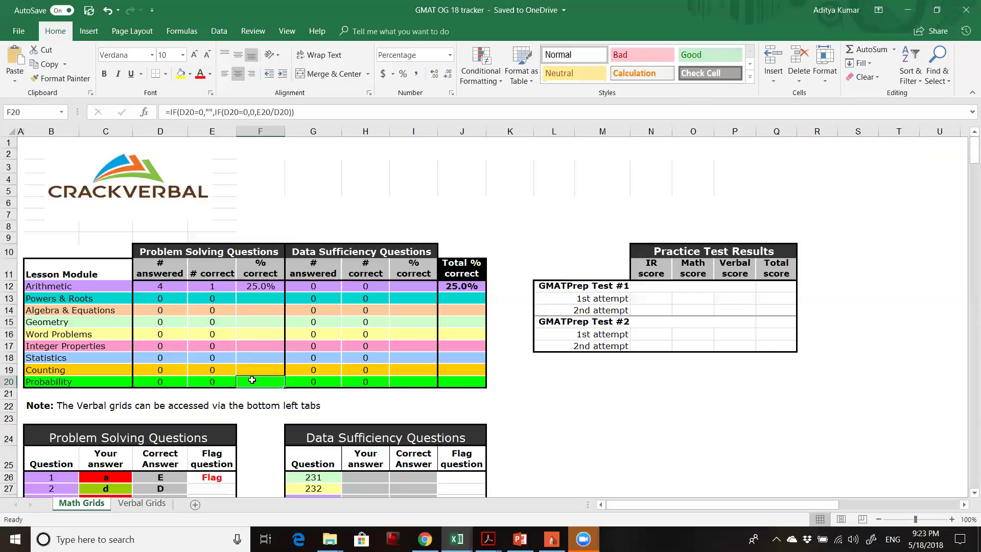
pyautogui.click(260, 309)
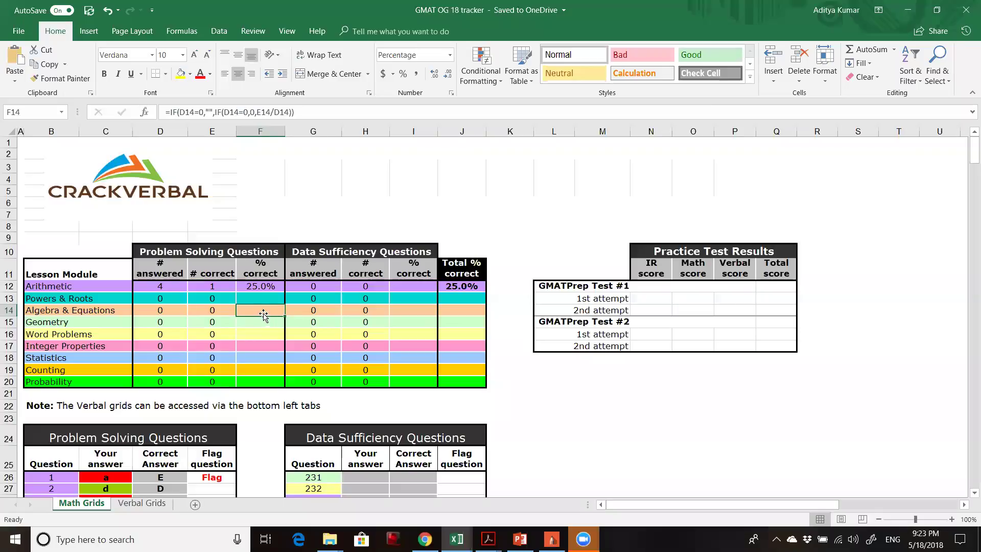
pyautogui.click(257, 384)
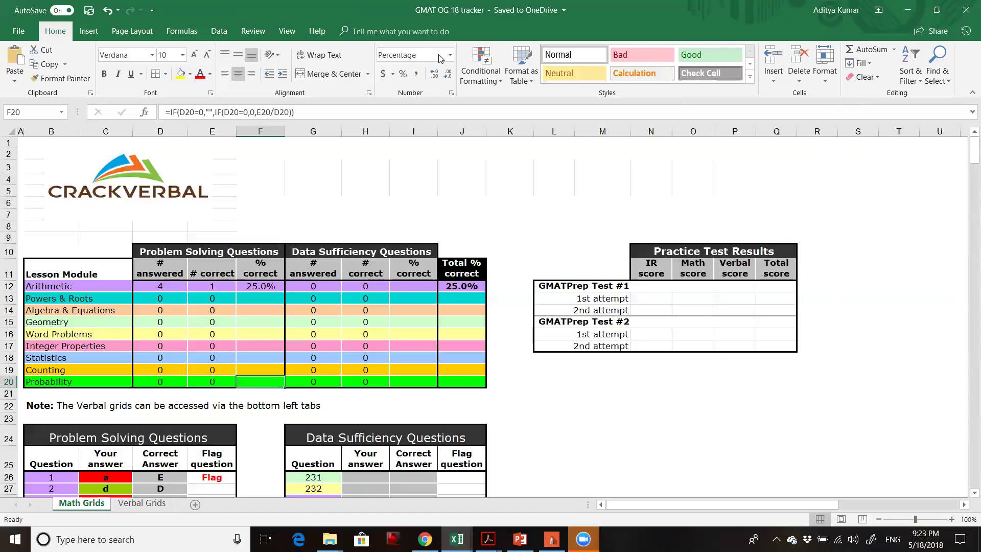
pyautogui.hotkey('ctrl', 'pagedown')
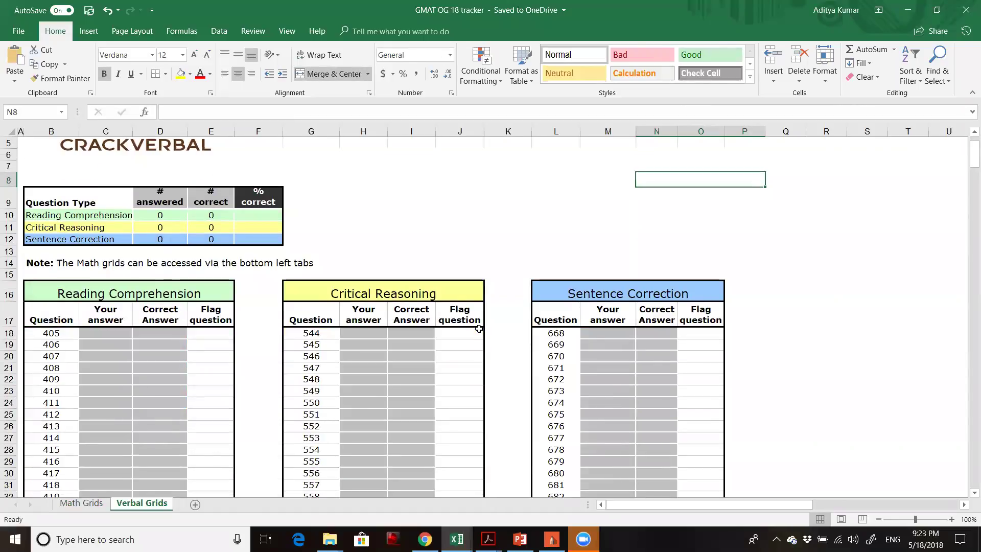
# Inspect the Reading Comprehension formulas in D10, E10 and F10.
pyautogui.click(162, 214)
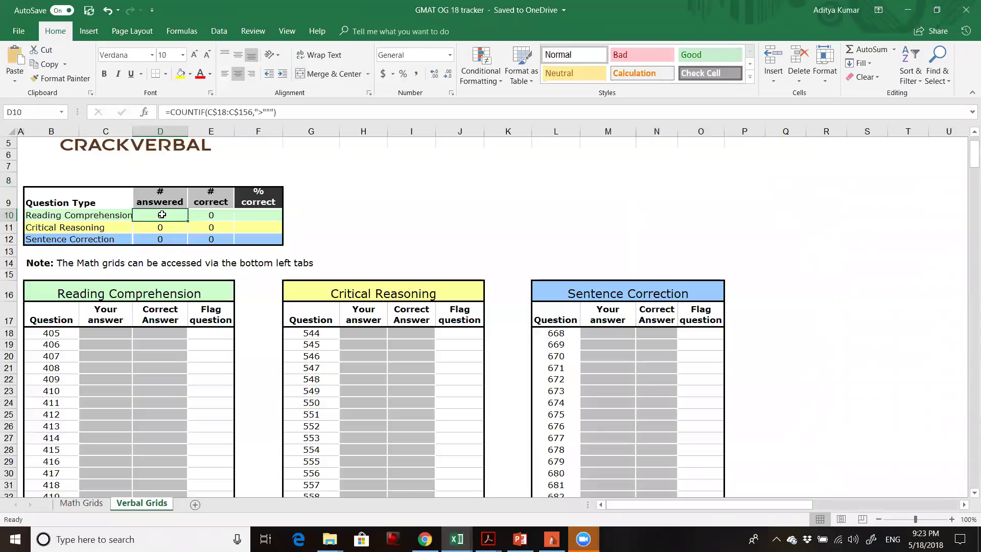
pyautogui.click(208, 216)
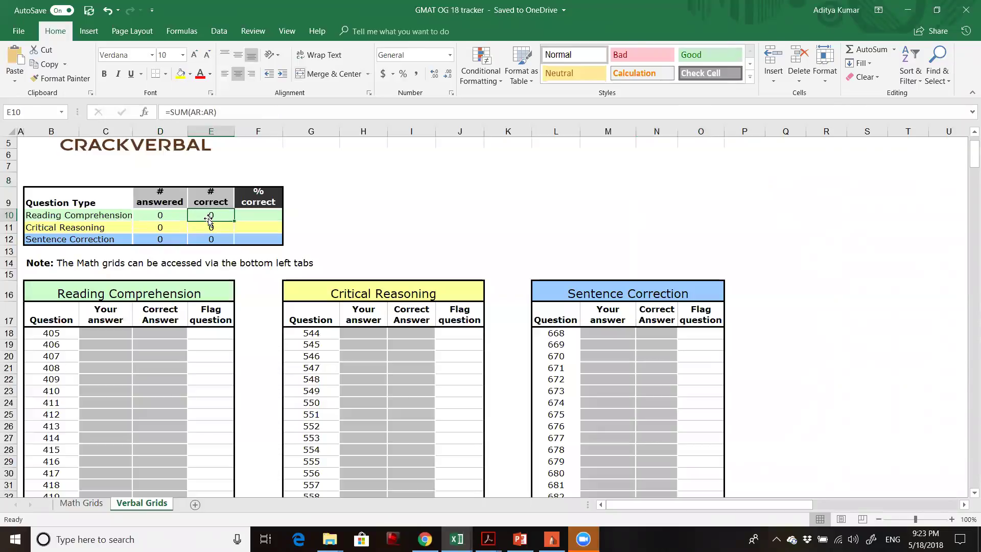
pyautogui.click(252, 218)
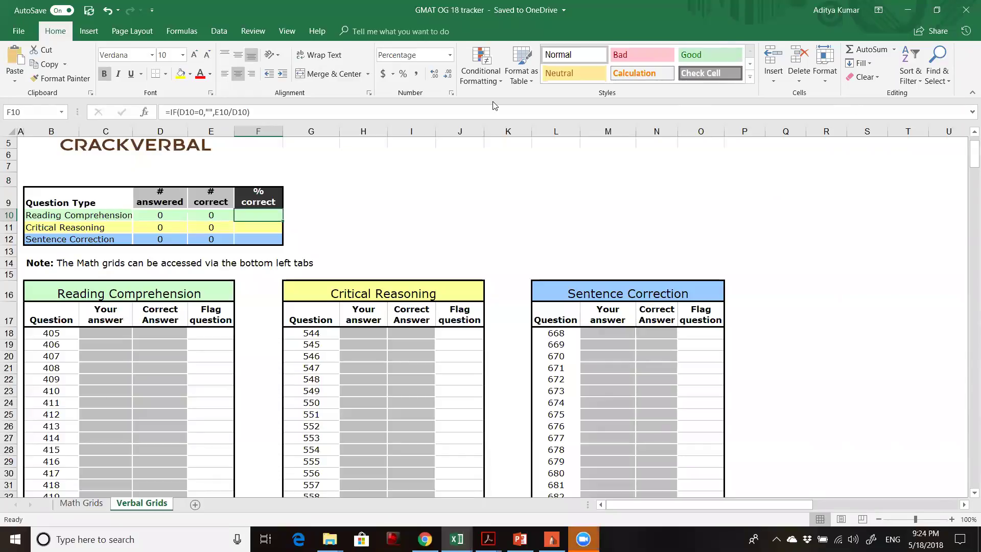
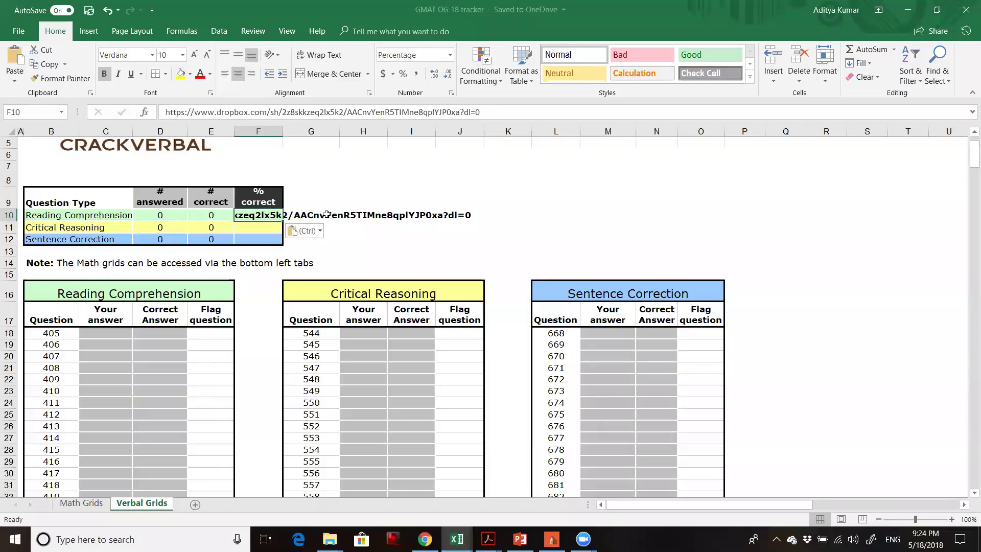
# Clear the accidentally pasted link from F10 and show slide 21, AWA and Integrated Reasoning.
pyautogui.press('Delete')
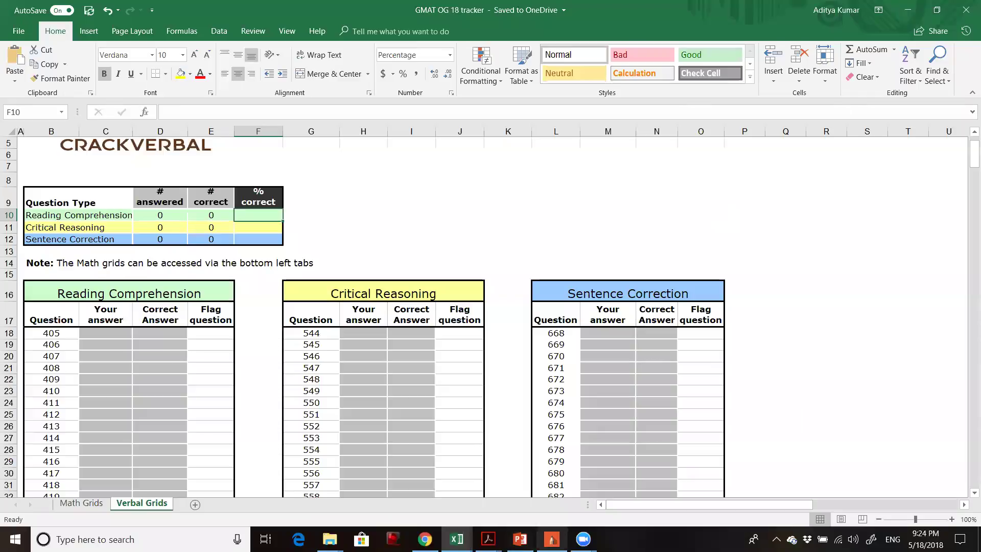
pyautogui.click(520, 539)
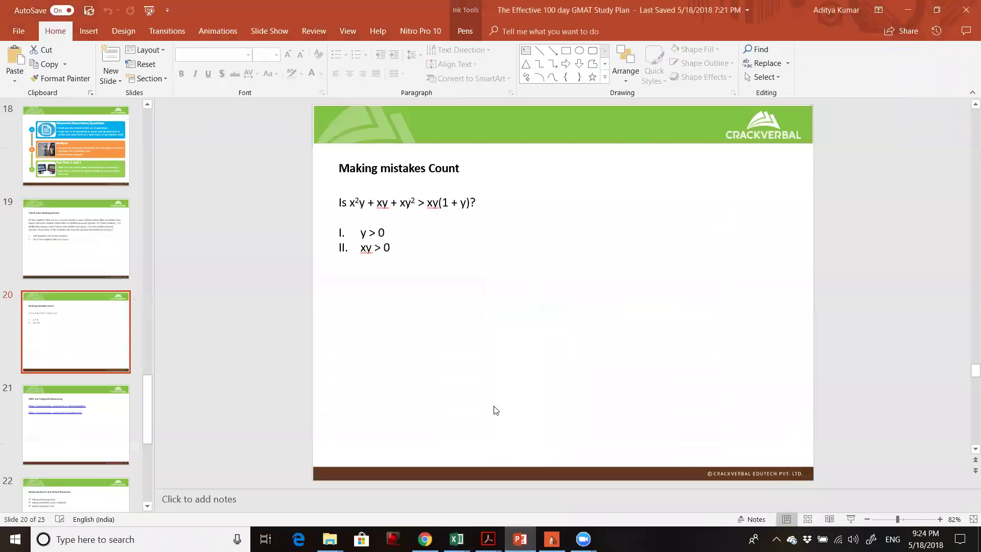
pyautogui.click(96, 435)
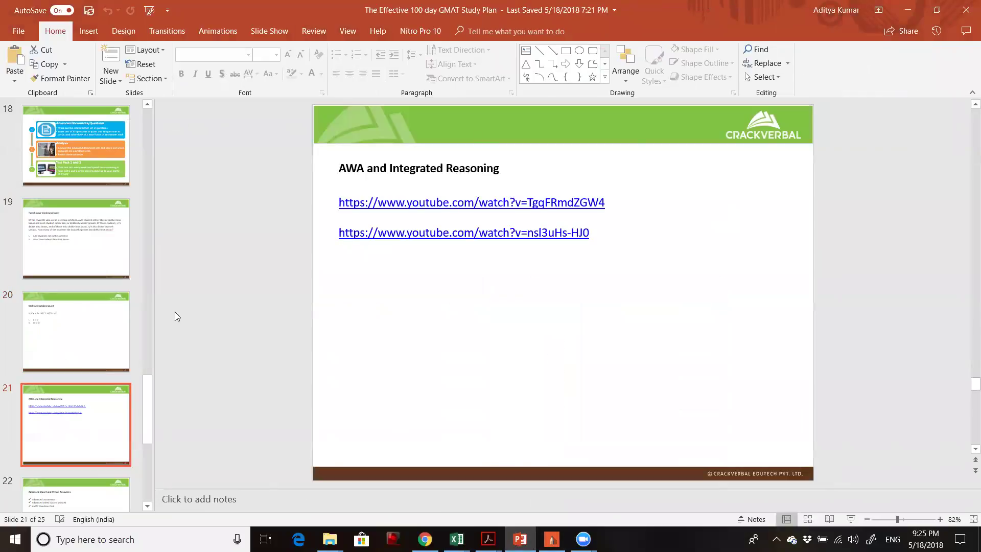